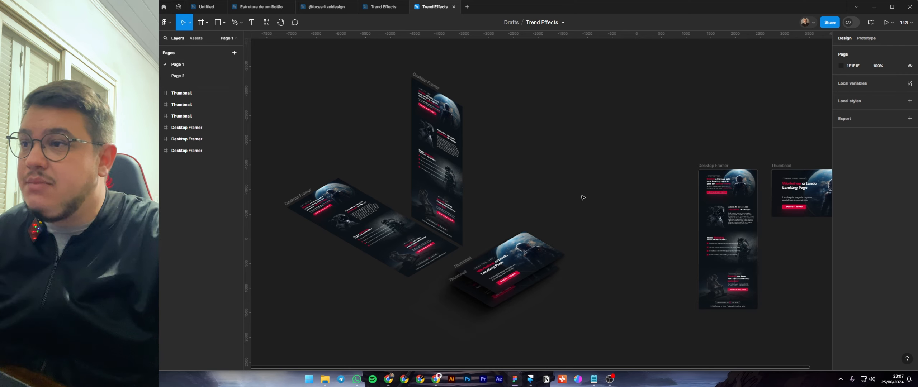
pyautogui.moveTo(527, 199); pyautogui.dragTo(541, 189)
pyautogui.moveTo(323, 98); pyautogui.dragTo(609, 324)
pyautogui.click(608, 324)
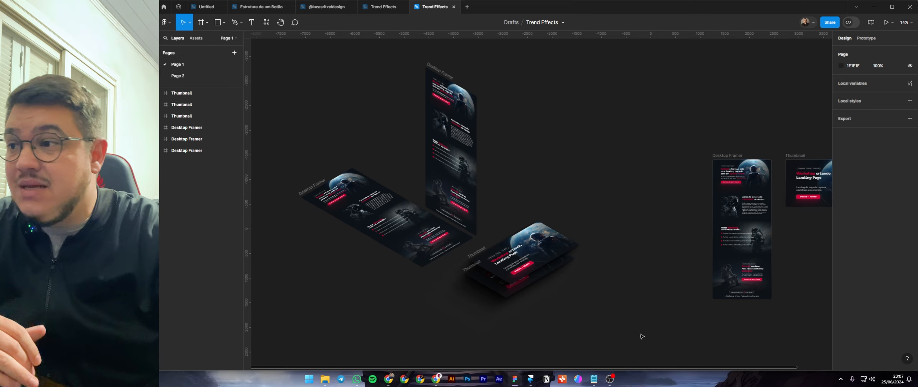
pyautogui.moveTo(612, 309); pyautogui.dragTo(513, 189)
pyautogui.click(515, 189)
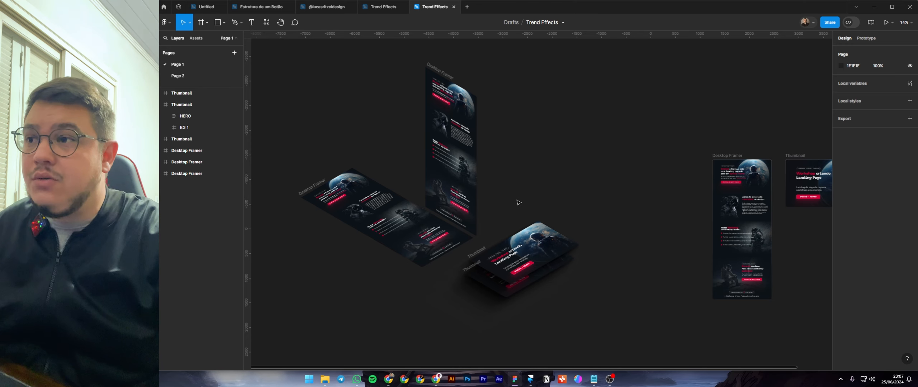
# Step: Duplicate the flat Thumbnail frame onto the empty canvas to its right
pyautogui.moveTo(604, 189); pyautogui.dragTo(481, 149)
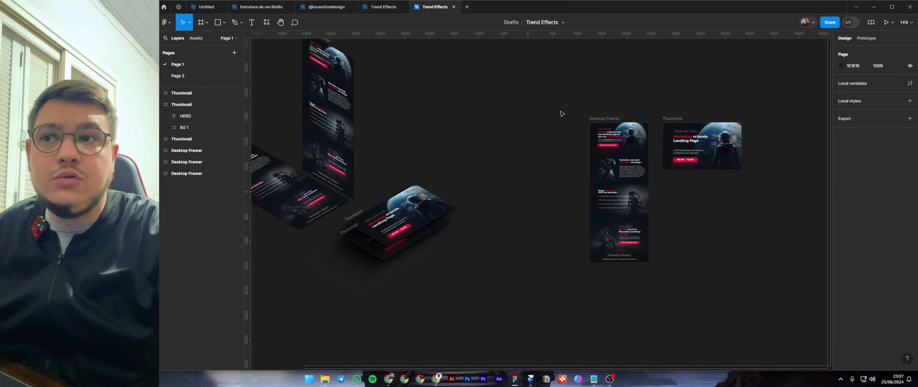
pyautogui.moveTo(525, 95); pyautogui.dragTo(763, 299)
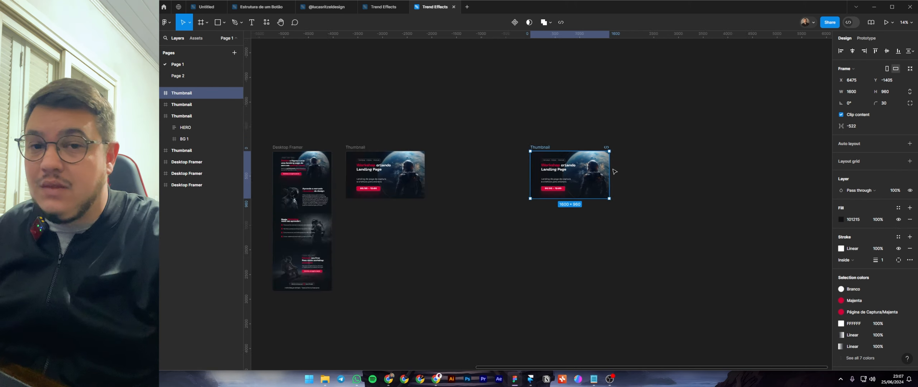
pyautogui.scroll(3, 610, 170)
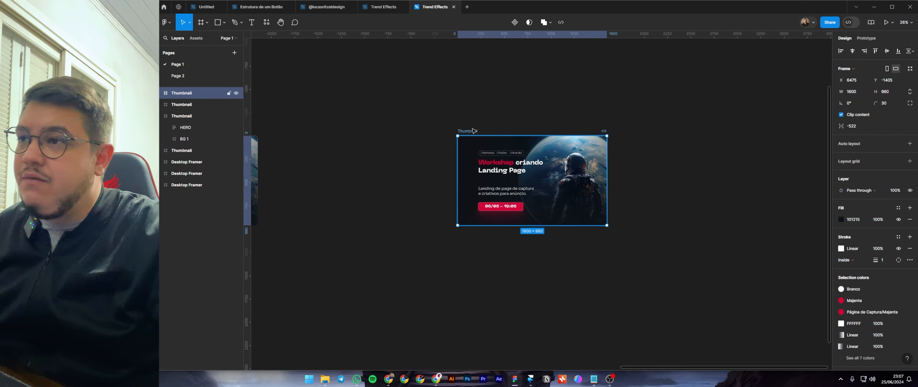
# Step: Search the plugins for "isometric" and run Ease Isometric on the duplicated thumbnail
pyautogui.rightClick(468, 114)
pyautogui.moveTo(505, 284)
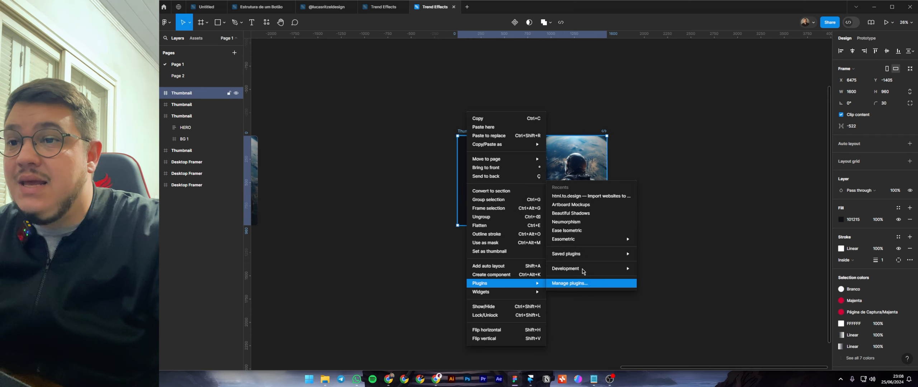
pyautogui.moveTo(572, 242)
pyautogui.click(577, 284)
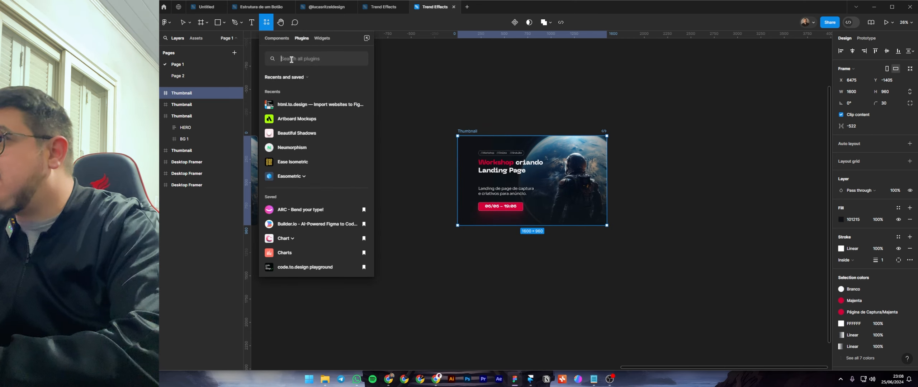
pyautogui.write('isometric')
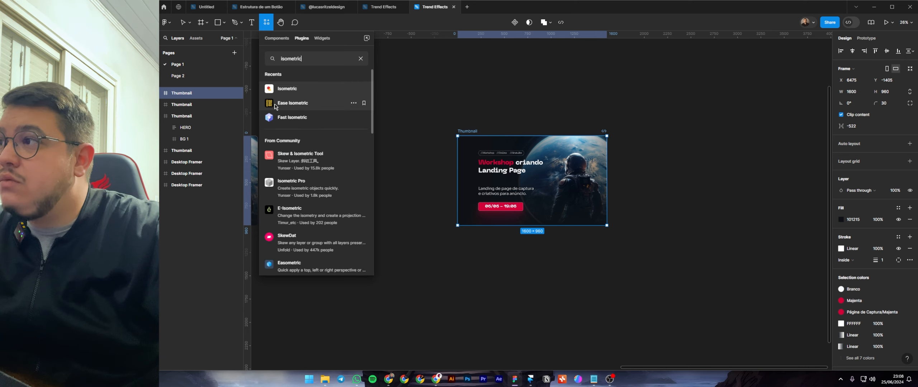
pyautogui.click(286, 105)
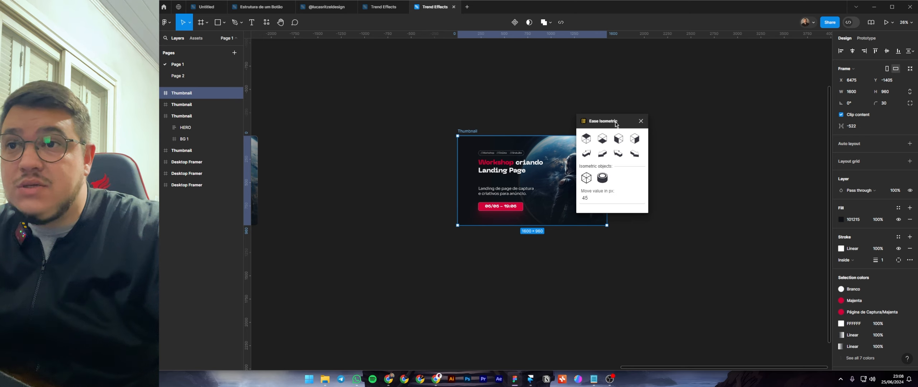
# Step: Apply Ease Isometric's top-face view to the duplicated thumbnail so it lies flat at 30°
pyautogui.moveTo(616, 124); pyautogui.dragTo(705, 127)
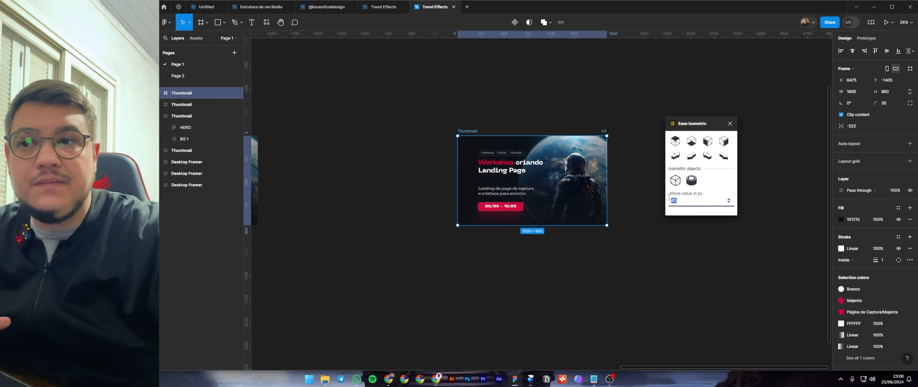
pyautogui.click(675, 141)
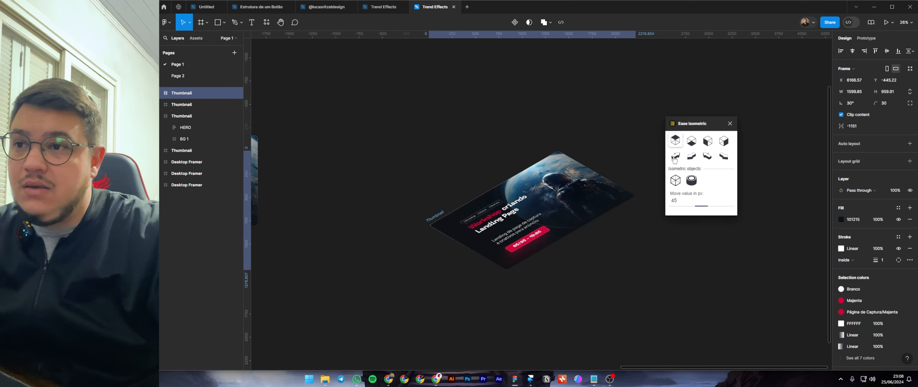
pyautogui.click(673, 259)
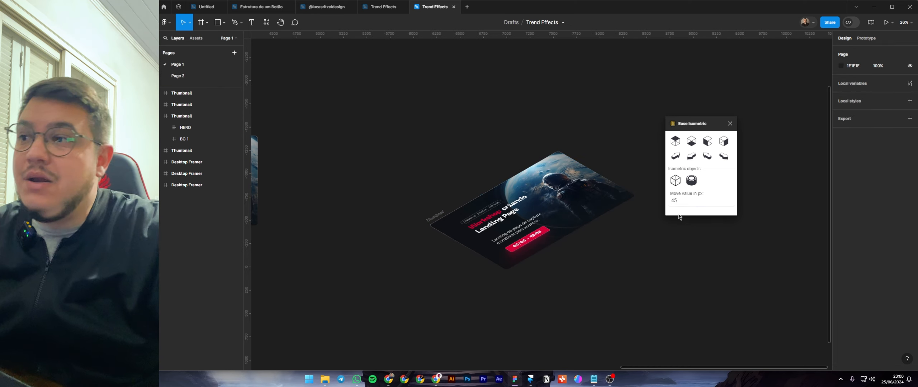
# Step: Add a black Beautiful Shadows shadow to the isometric thumbnail, with the light source placed at its upper right
pyautogui.click(433, 218)
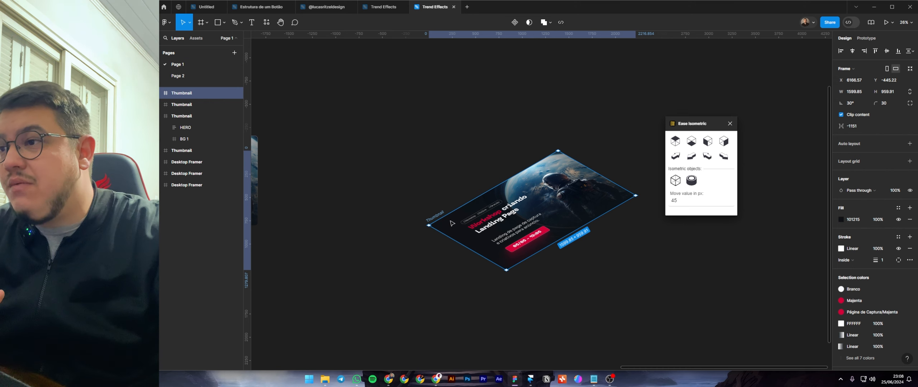
pyautogui.rightClick(438, 217)
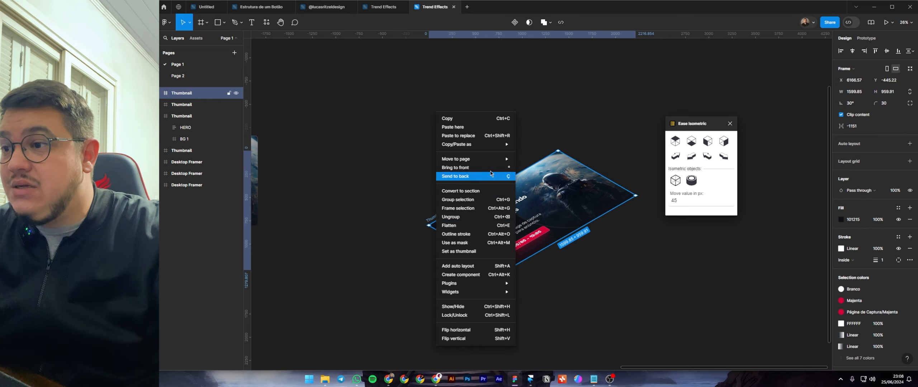
pyautogui.moveTo(476, 283)
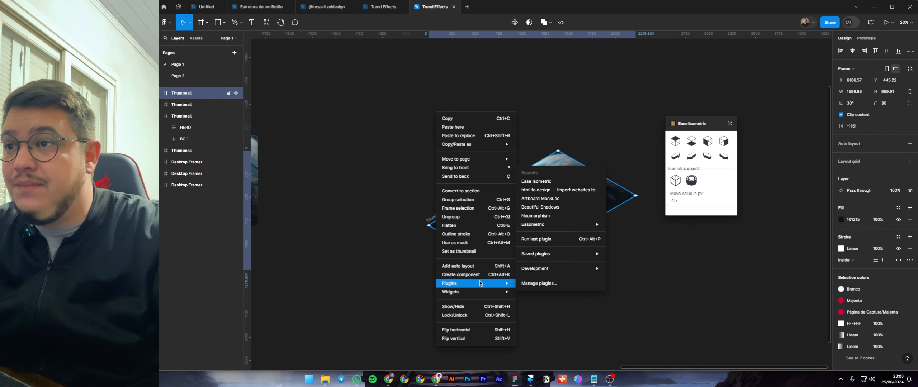
pyautogui.click(553, 212)
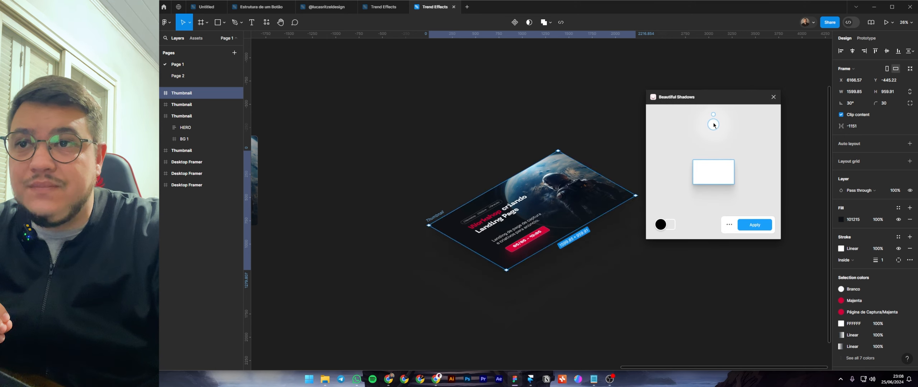
pyautogui.moveTo(714, 124); pyautogui.dragTo(736, 128)
pyautogui.click(751, 224)
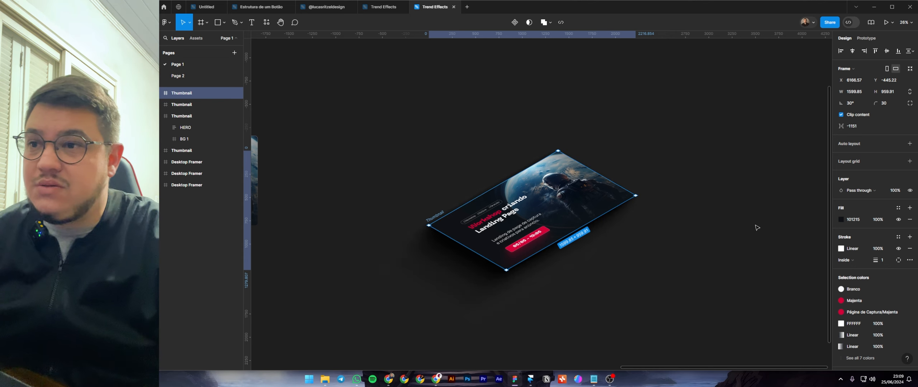
pyautogui.click(692, 249)
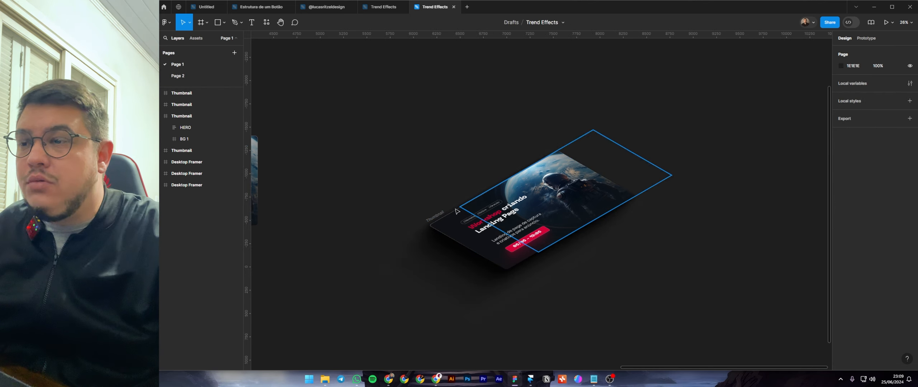
# Step: Duplicate the original flat thumbnail and place the copy to the right of the isometric one
pyautogui.keyDown('ctrl'); pyautogui.scroll(-4, 437, 217); pyautogui.keyUp('ctrl')
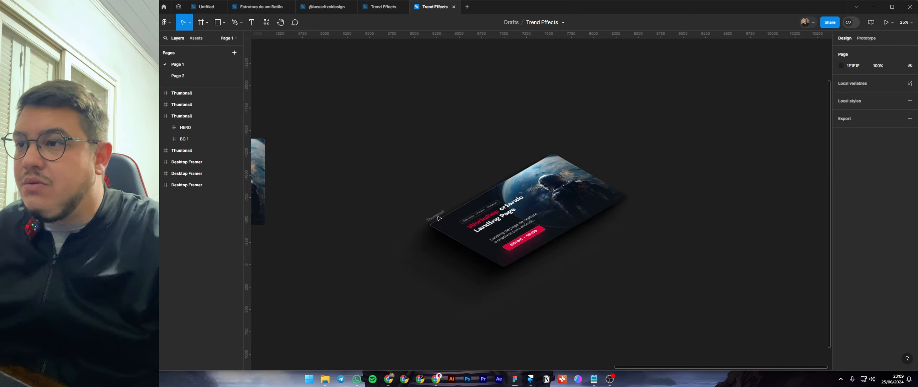
pyautogui.moveTo(390, 223); pyautogui.dragTo(426, 202)
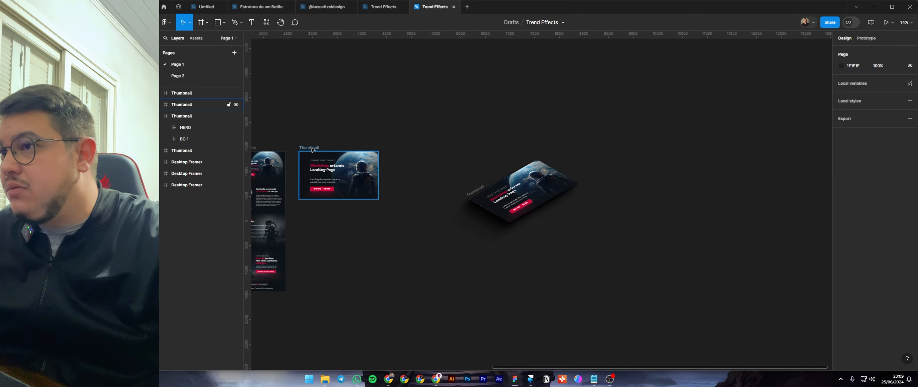
pyautogui.keyDown('alt'); pyautogui.moveTo(312, 148); pyautogui.dragTo(667, 129); pyautogui.keyUp('alt')
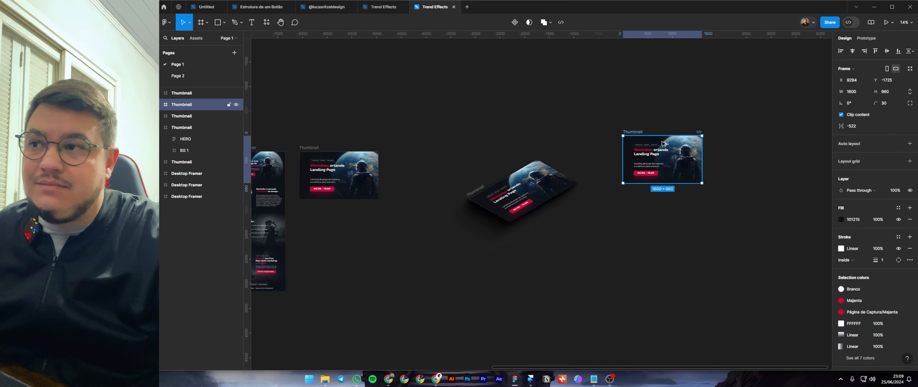
pyautogui.click(615, 204)
# Step: Duplicate the shadowed isometric thumbnail upward twice at equal spacing to build a stack of three layers
pyautogui.keyDown('alt'); pyautogui.moveTo(478, 195); pyautogui.dragTo(476, 147); pyautogui.keyUp('alt')
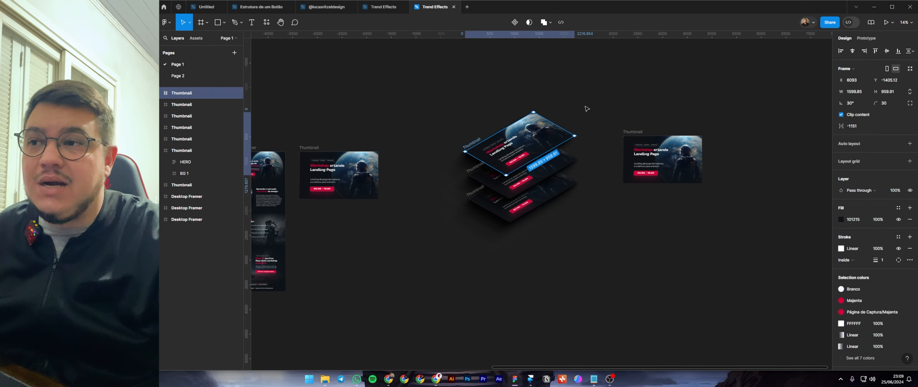
pyautogui.click(588, 117)
pyautogui.moveTo(590, 282); pyautogui.dragTo(445, 95)
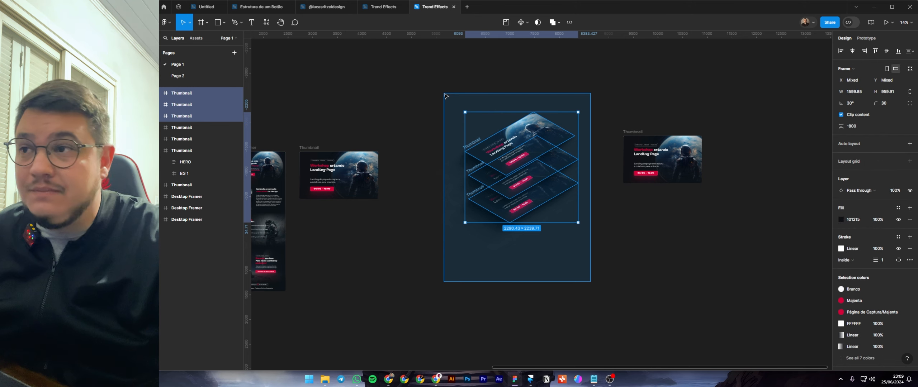
pyautogui.click(446, 96)
pyautogui.moveTo(445, 95); pyautogui.dragTo(599, 294)
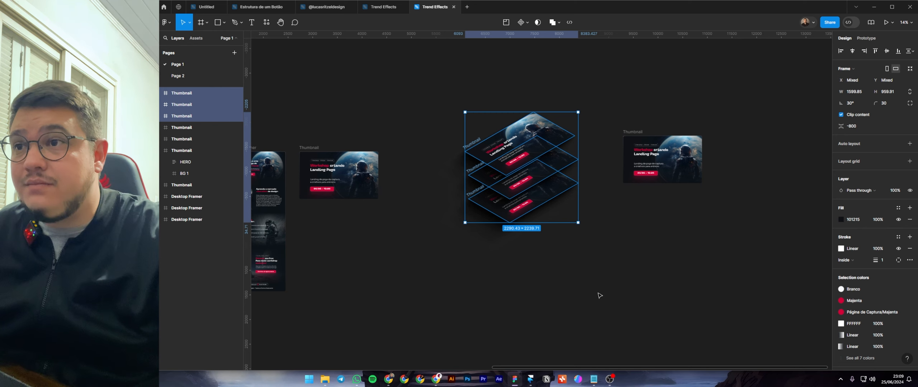
# Step: Move the top thumbnail out of the isometric stack to the empty area below the flat copy
pyautogui.click(635, 275)
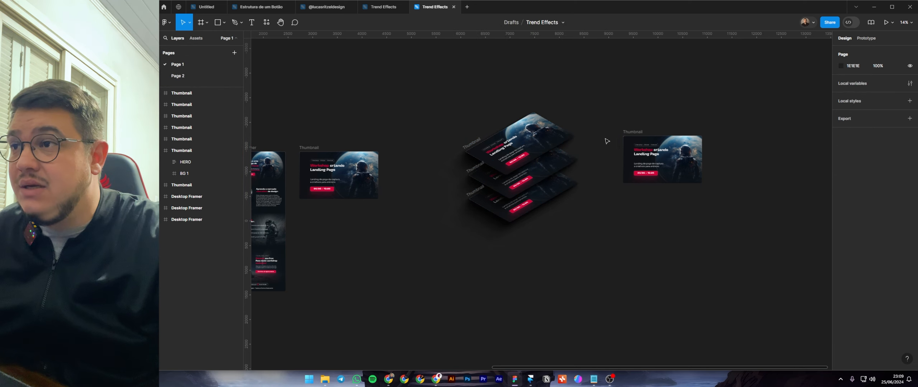
pyautogui.moveTo(473, 143); pyautogui.dragTo(611, 276)
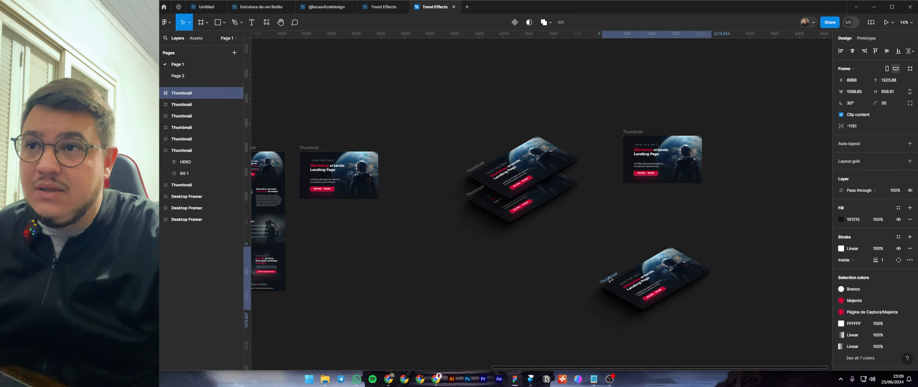
pyautogui.click(737, 239)
# Step: Apply Ease Isometric's left-face view to the flat thumbnail copy and stand it above the separate lying thumbnail
pyautogui.rightClick(636, 137)
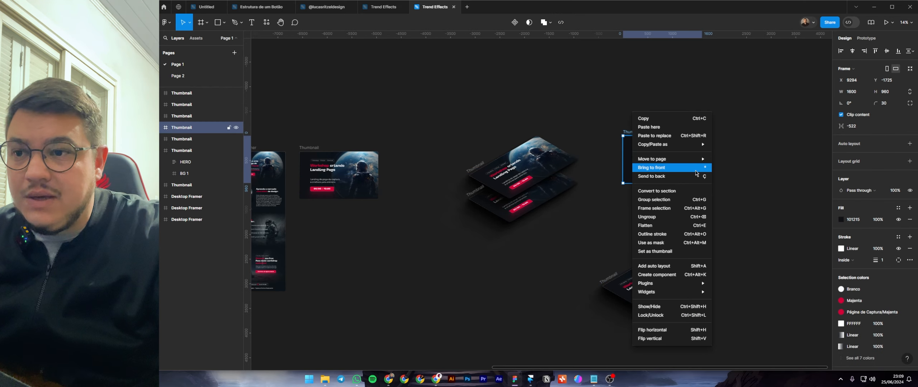
pyautogui.moveTo(675, 282)
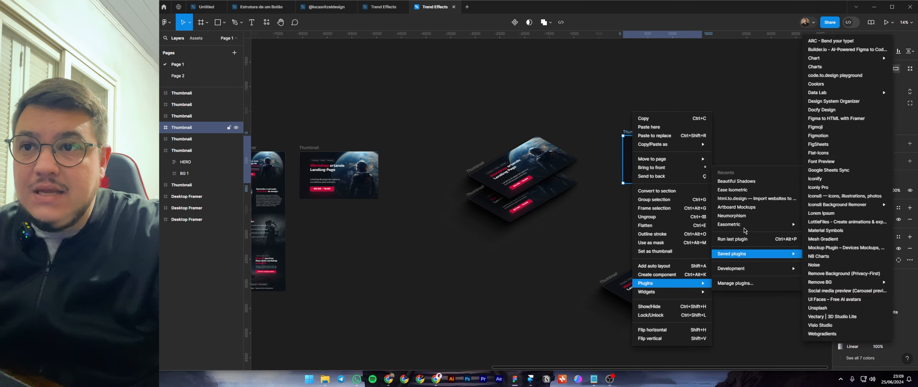
pyautogui.click(732, 189)
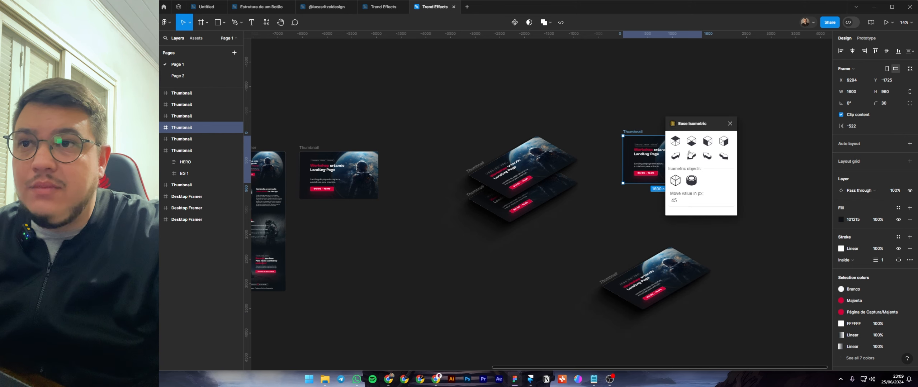
pyautogui.click(708, 142)
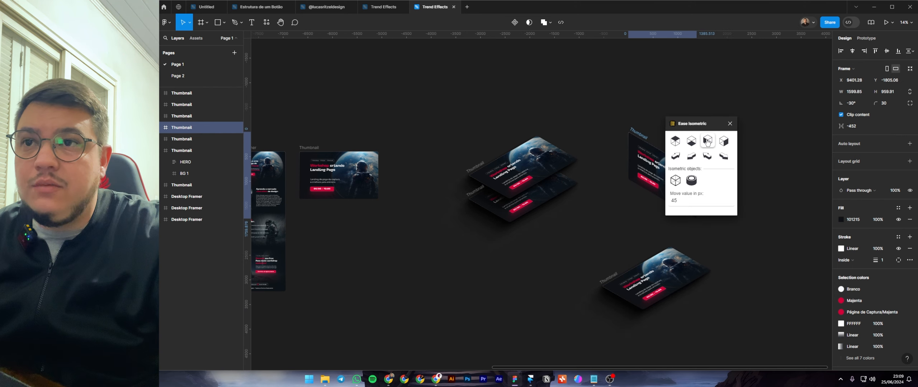
pyautogui.click(731, 124)
pyautogui.moveTo(676, 179); pyautogui.dragTo(696, 225)
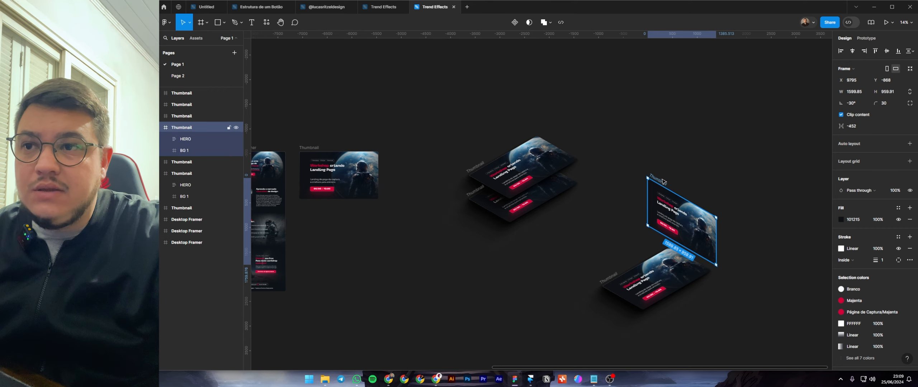
# Step: Add a black Beautiful Shadows shadow to the standing thumbnail, with the light source placed on its left side
pyautogui.rightClick(663, 180)
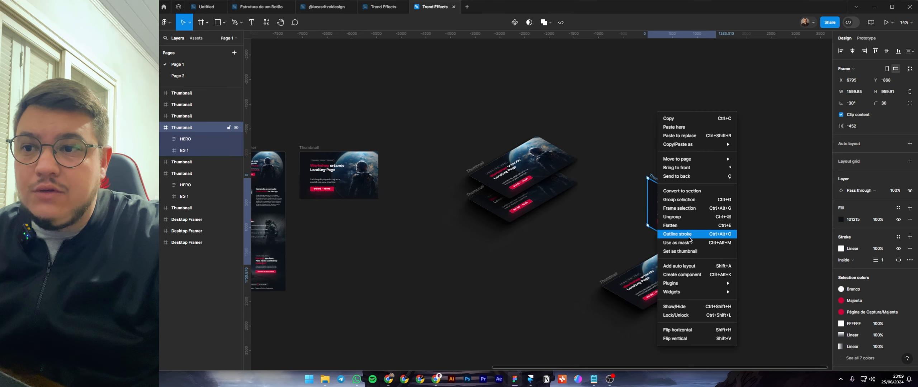
pyautogui.moveTo(688, 283)
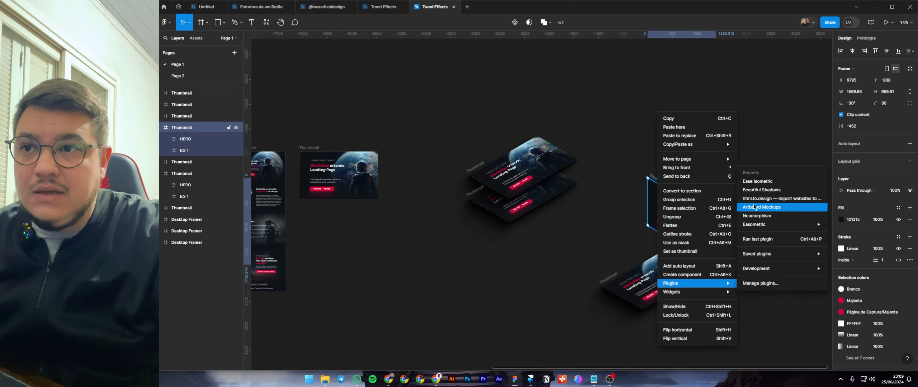
pyautogui.click(756, 190)
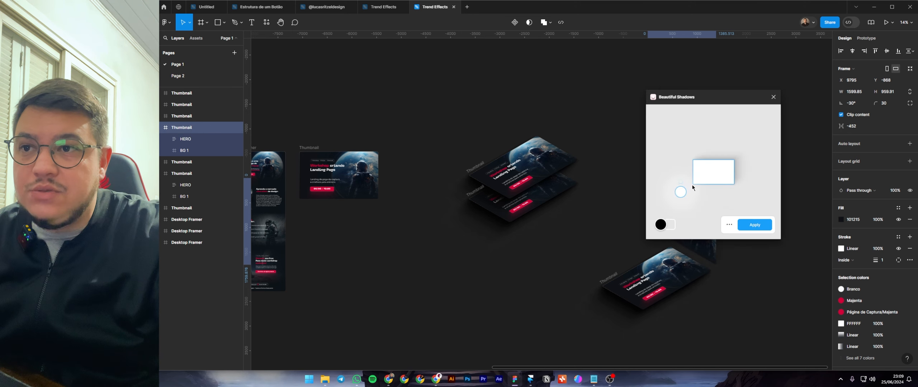
pyautogui.moveTo(681, 183); pyautogui.dragTo(681, 176)
pyautogui.click(752, 226)
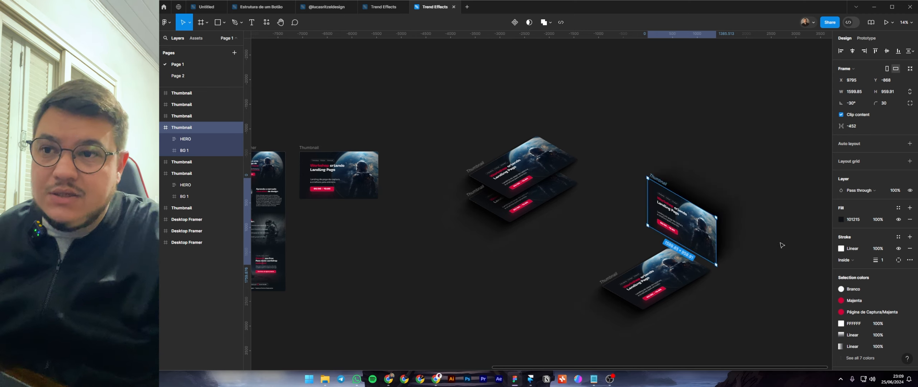
# Step: Duplicate the flat Desktop Framer page and place the copy in the empty area past the thumbnail compositions
pyautogui.click(770, 258)
pyautogui.scroll(2, 635, 227)
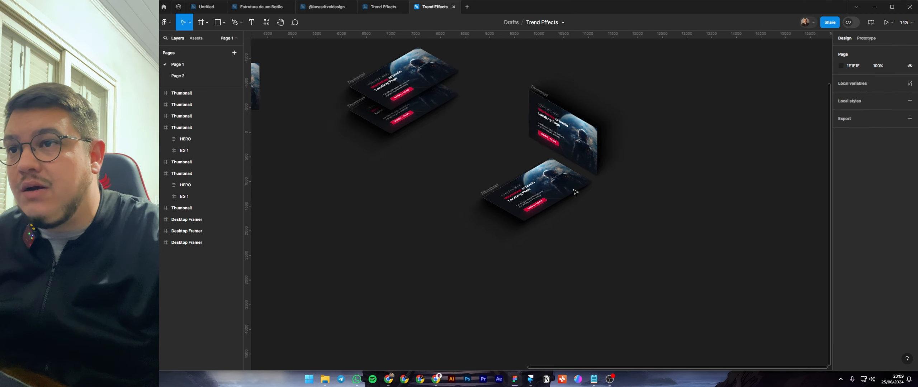
pyautogui.scroll(2, 664, 214)
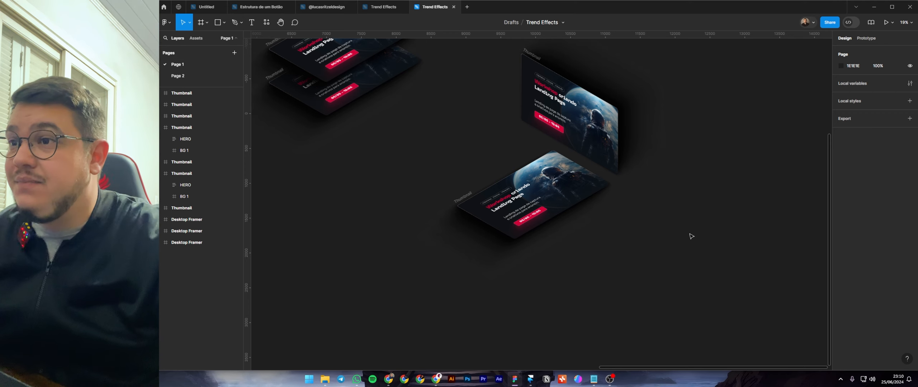
pyautogui.scroll(-5, 693, 237)
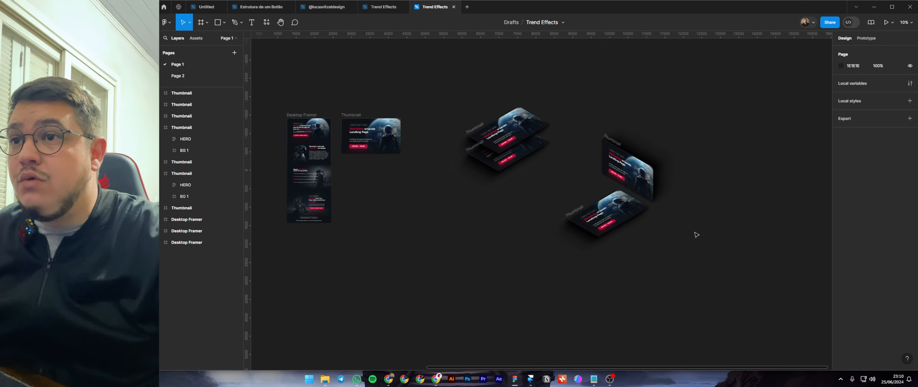
pyautogui.hscroll(2, 703, 201)
pyautogui.hscroll(-4, 687, 194)
pyautogui.click(341, 109)
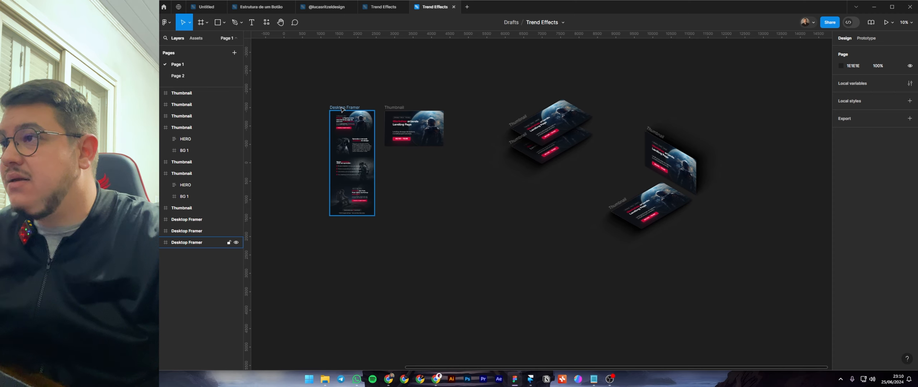
pyautogui.keyDown('alt'); pyautogui.moveTo(340, 108); pyautogui.dragTo(477, 129); pyautogui.keyUp('alt')
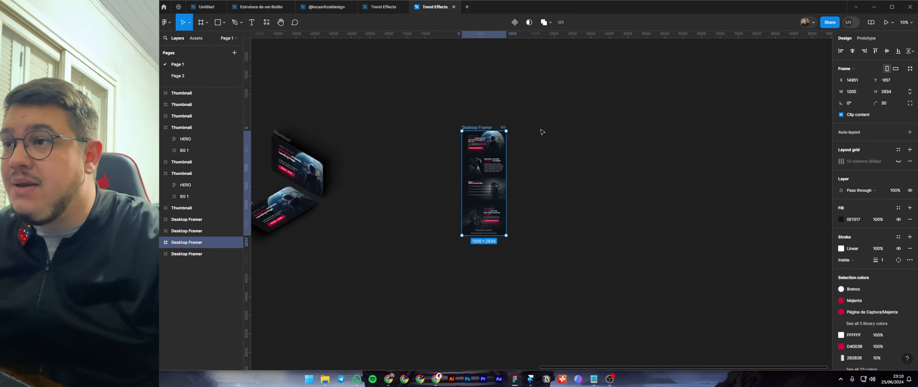
# Step: Make a second copy of the Desktop Framer page directly to the right of the first copy
pyautogui.click(541, 132)
pyautogui.scroll(5, 500, 150)
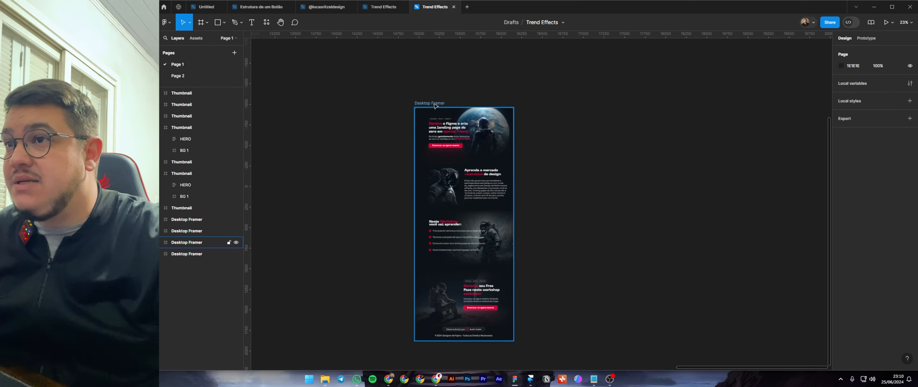
pyautogui.keyDown('alt'); pyautogui.moveTo(436, 105); pyautogui.dragTo(571, 104); pyautogui.keyUp('alt')
pyautogui.scroll(-3, 568, 102)
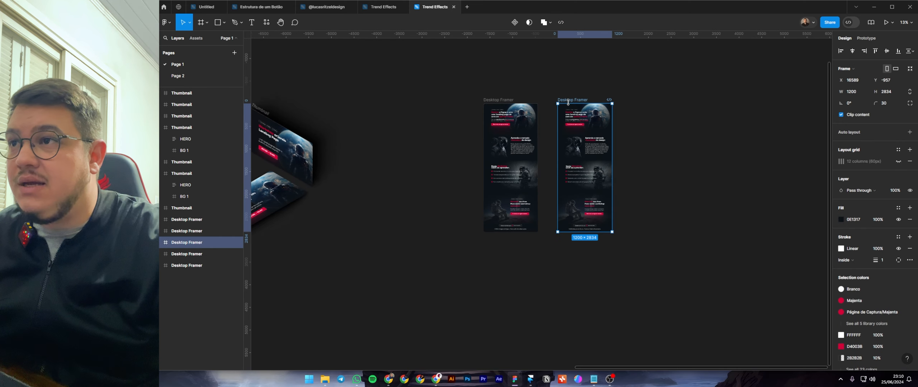
# Step: Search the plugins for "isometric" and open Easometric on the left of the two Desktop Framer copies
pyautogui.click(517, 88)
pyautogui.click(492, 101)
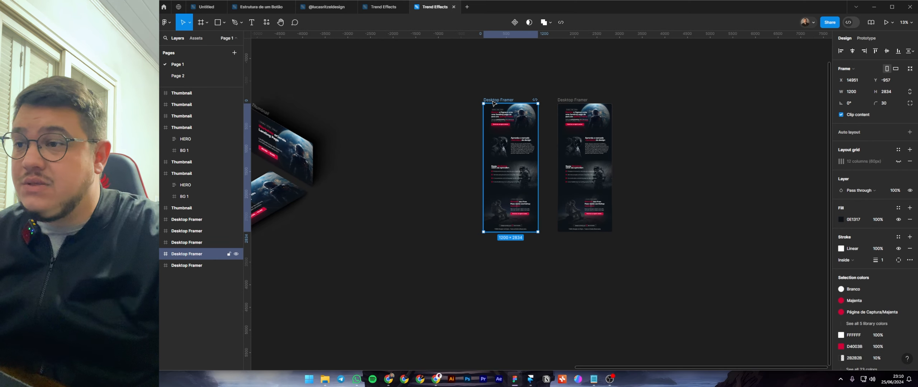
pyautogui.rightClick(490, 101)
pyautogui.moveTo(509, 271)
pyautogui.click(594, 268)
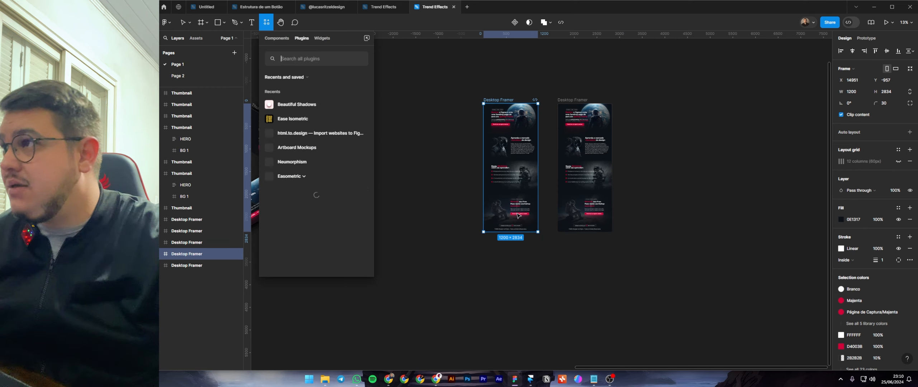
pyautogui.write('is')
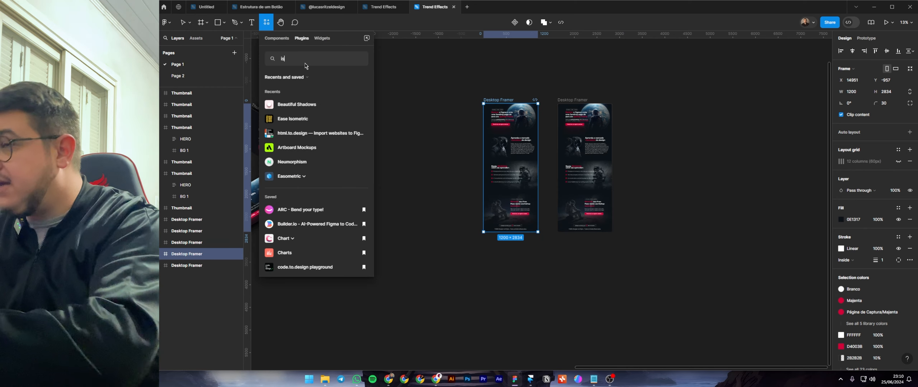
pyautogui.write('ometric')
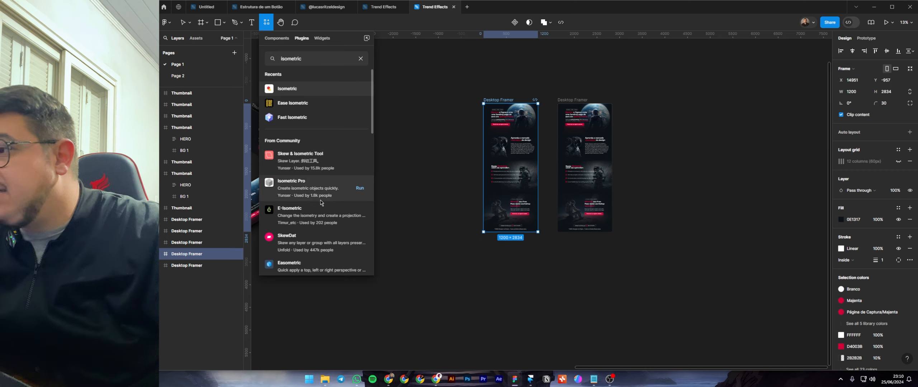
pyautogui.click(300, 269)
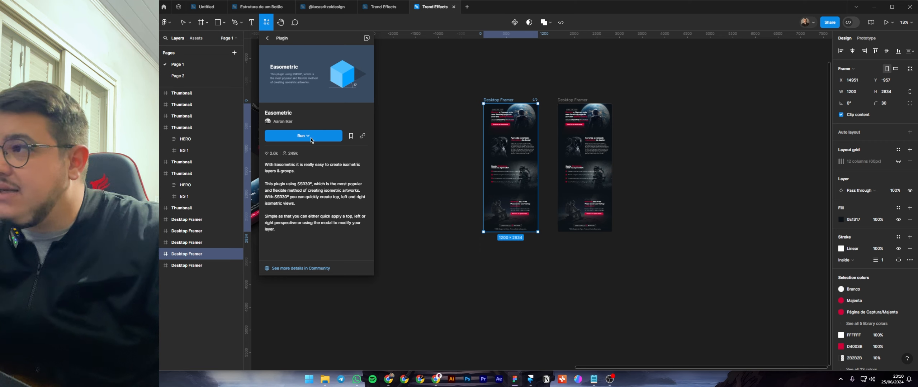
pyautogui.click(310, 138)
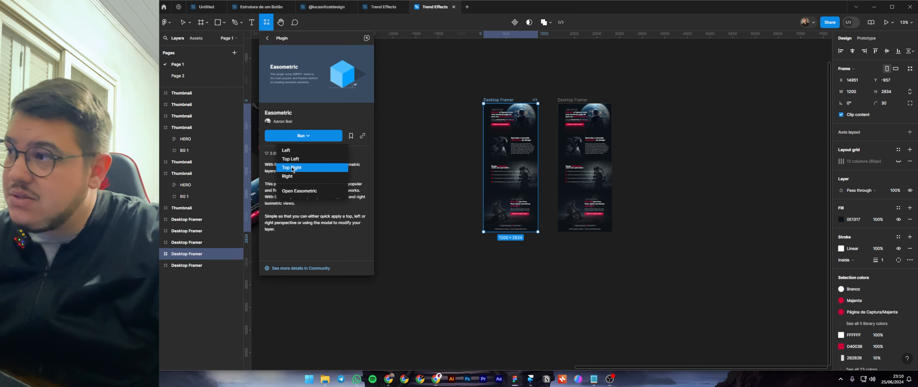
pyautogui.click(294, 191)
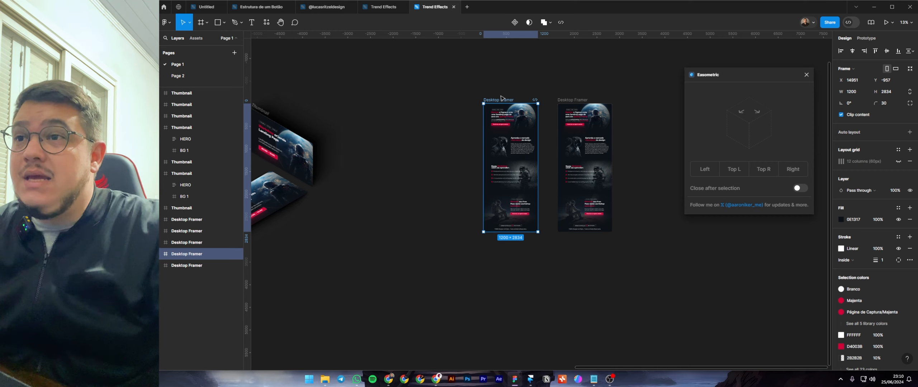
# Step: Apply Easometric's Top R view to the left page copy and move it down beside the isometric thumbnail composition
pyautogui.click(706, 171)
pyautogui.click(738, 177)
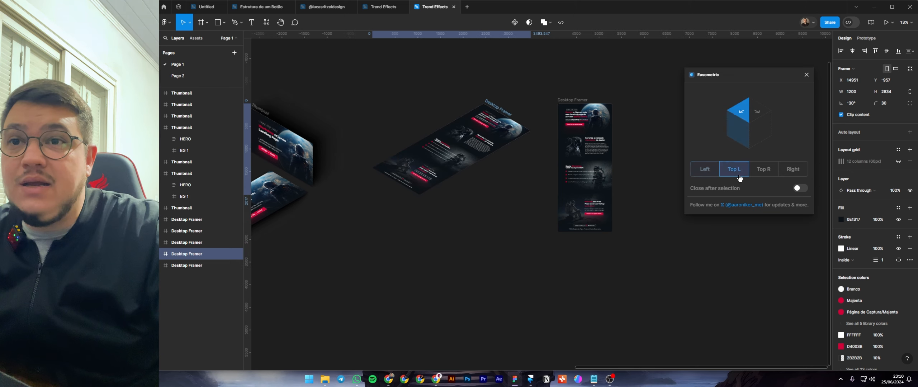
pyautogui.click(765, 170)
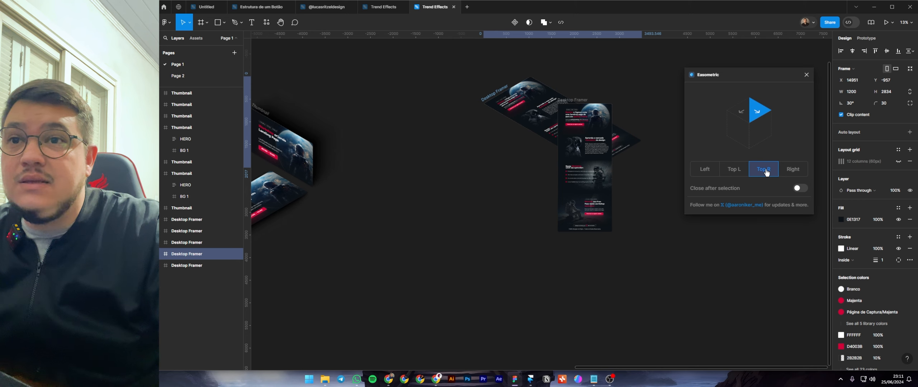
pyautogui.click(803, 174)
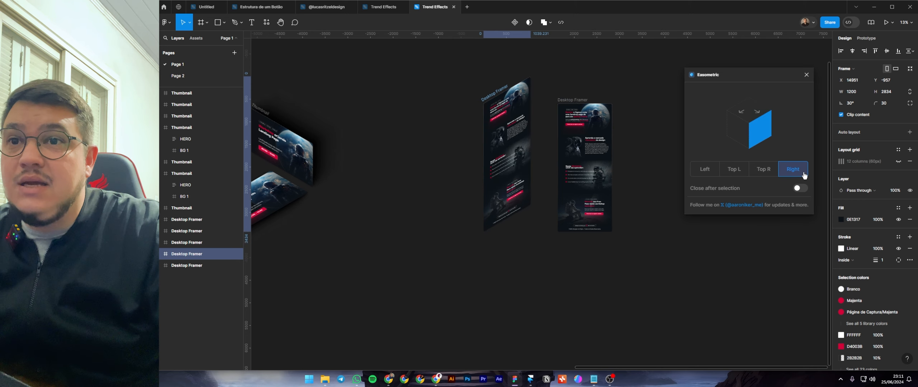
pyautogui.click(763, 169)
pyautogui.moveTo(509, 89); pyautogui.dragTo(379, 200)
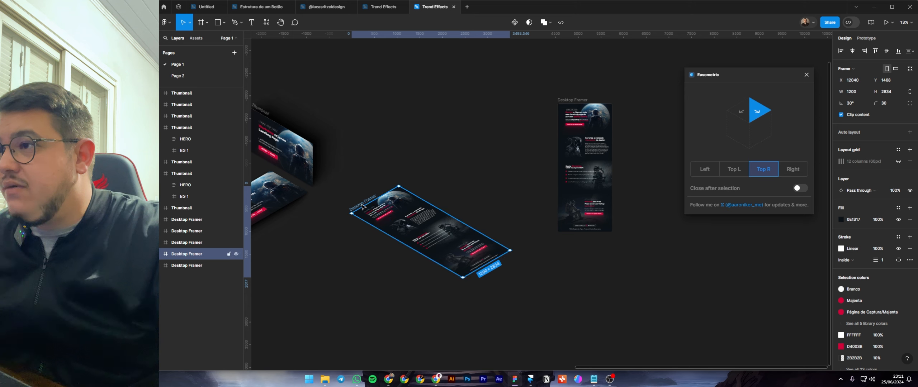
# Step: Add a Beautiful Shadows shadow to the lying page, lit from slightly right of above, and duplicate it upward twice into a three-layer stack
pyautogui.rightClick(360, 205)
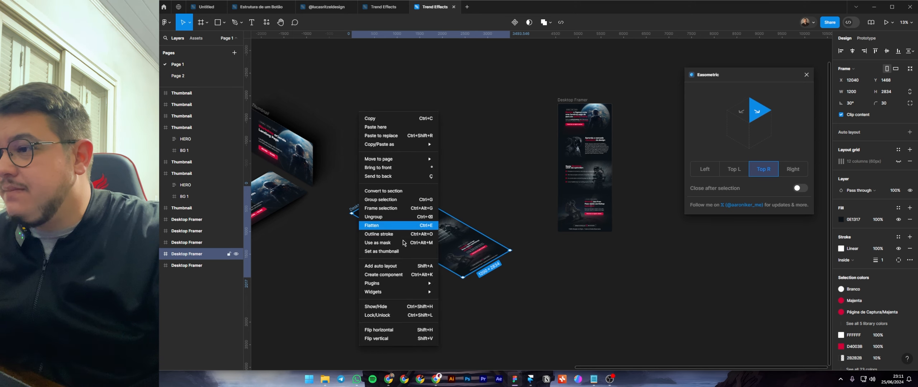
pyautogui.moveTo(393, 284)
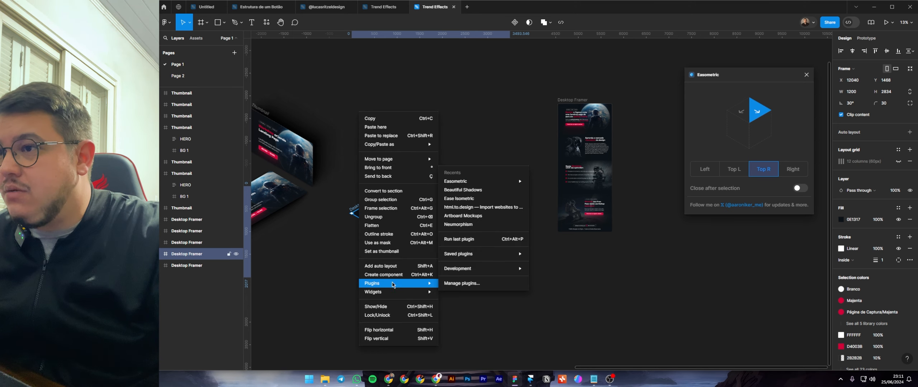
pyautogui.click(463, 190)
pyautogui.moveTo(716, 124)
pyautogui.mouseDown()
pyautogui.moveTo(727, 141)
pyautogui.moveTo(726, 120)
pyautogui.mouseUp()
pyautogui.click(756, 227)
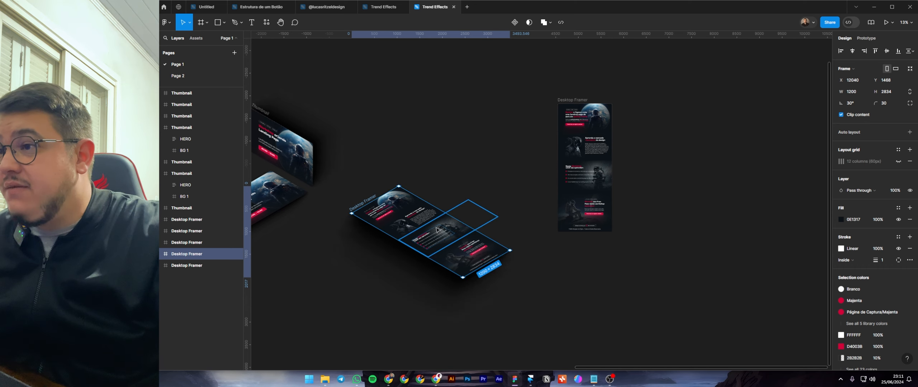
pyautogui.keyDown('alt'); pyautogui.moveTo(432, 234); pyautogui.dragTo(437, 175); pyautogui.keyUp('alt')
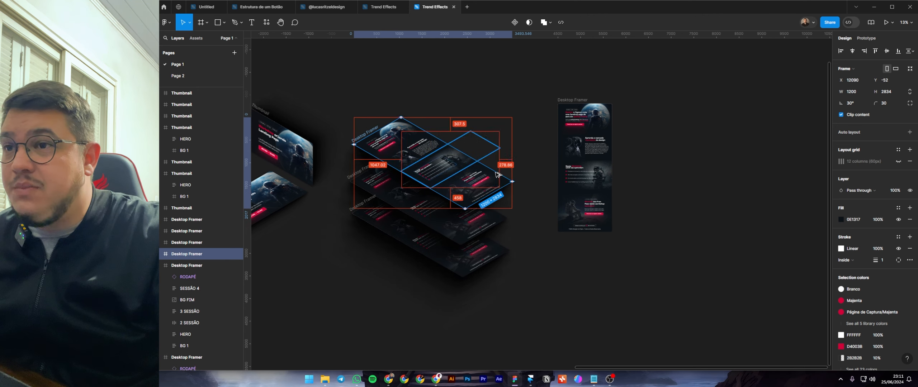
pyautogui.click(531, 169)
# Step: Apply Easometric's Left view to the remaining flat Desktop Framer copy and close the plugin
pyautogui.click(578, 99)
pyautogui.rightClick(572, 100)
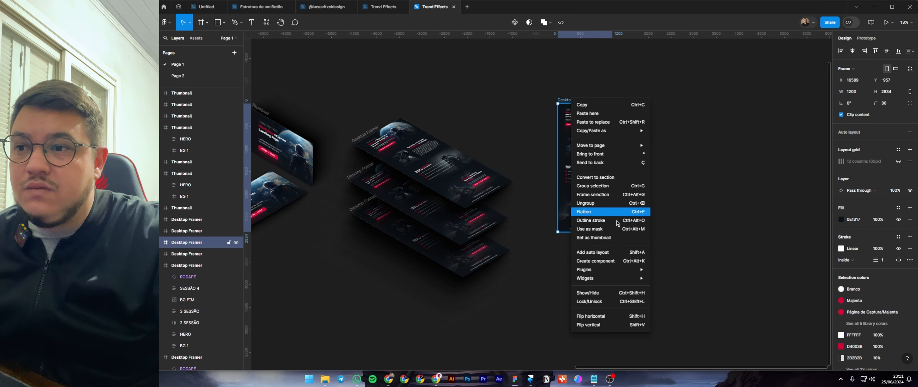
pyautogui.moveTo(605, 270)
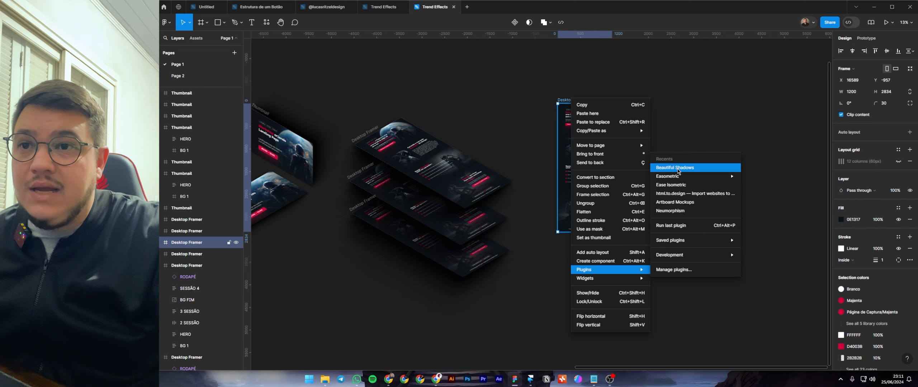
pyautogui.moveTo(678, 177)
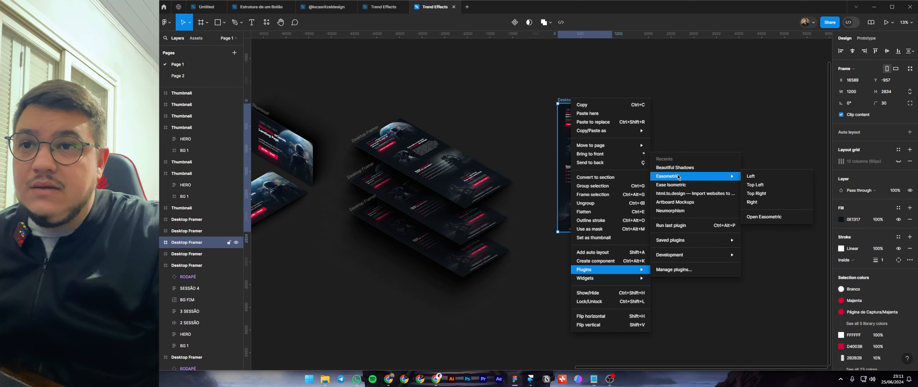
pyautogui.click(768, 216)
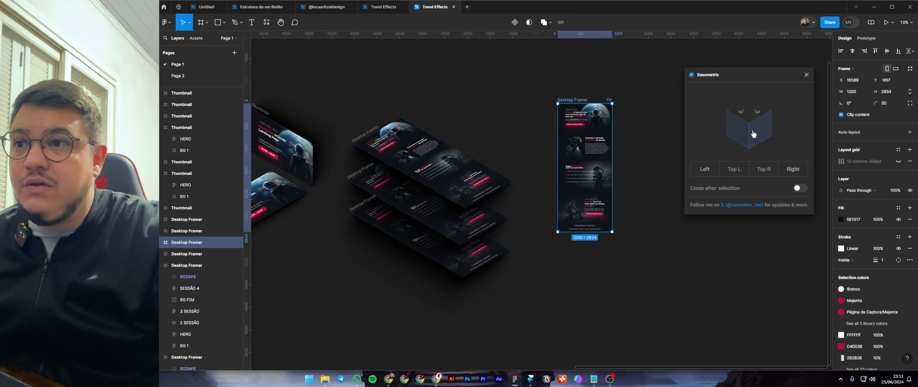
pyautogui.click(735, 134)
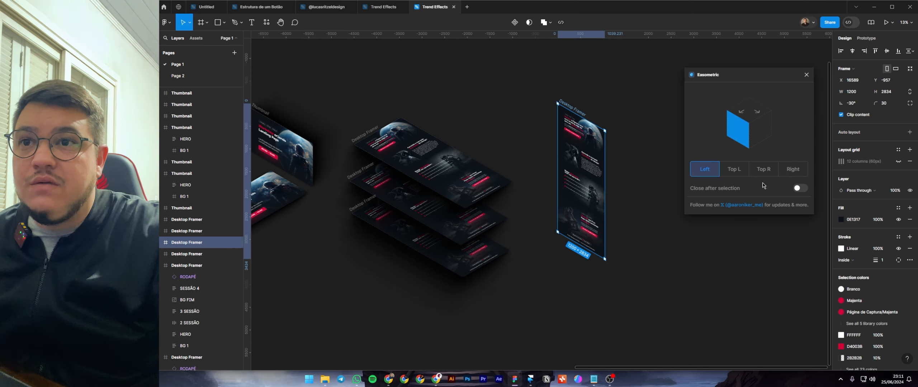
pyautogui.click(806, 76)
# Step: Add a black Beautiful Shadows shadow to the standing page copy, with the light source at its lower left
pyautogui.rightClick(575, 111)
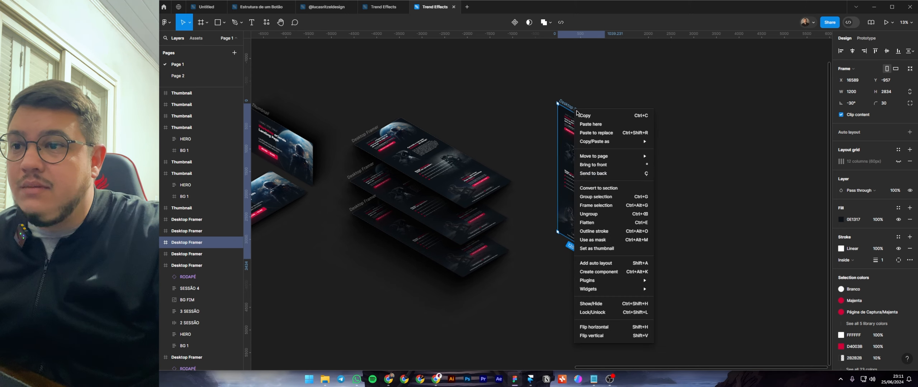
pyautogui.moveTo(629, 282)
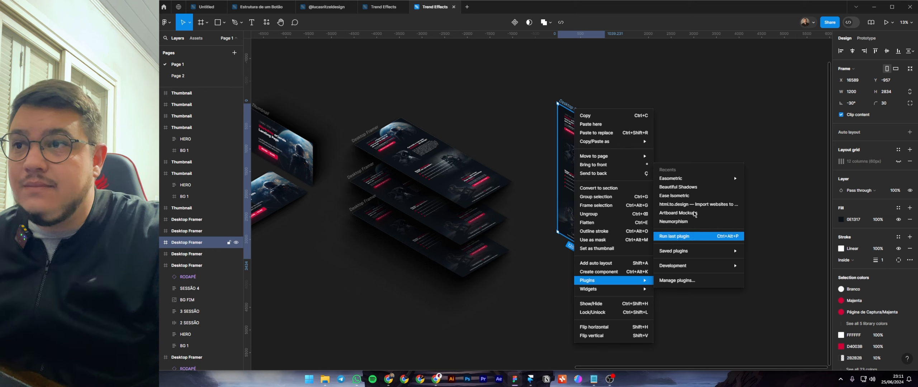
pyautogui.click(680, 187)
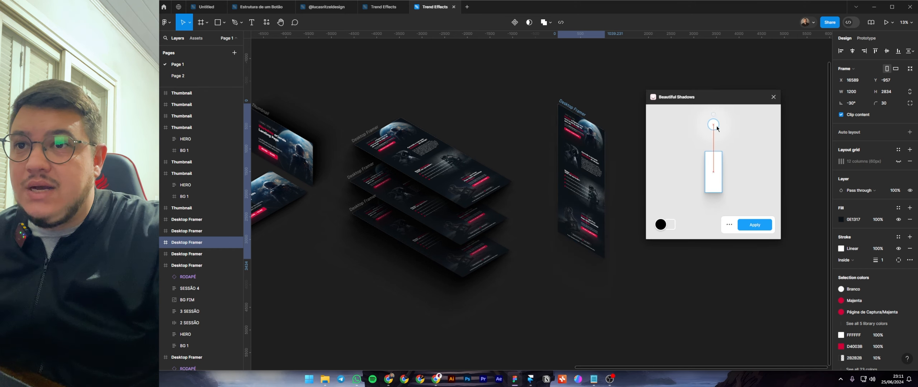
pyautogui.moveTo(730, 141); pyautogui.dragTo(685, 192)
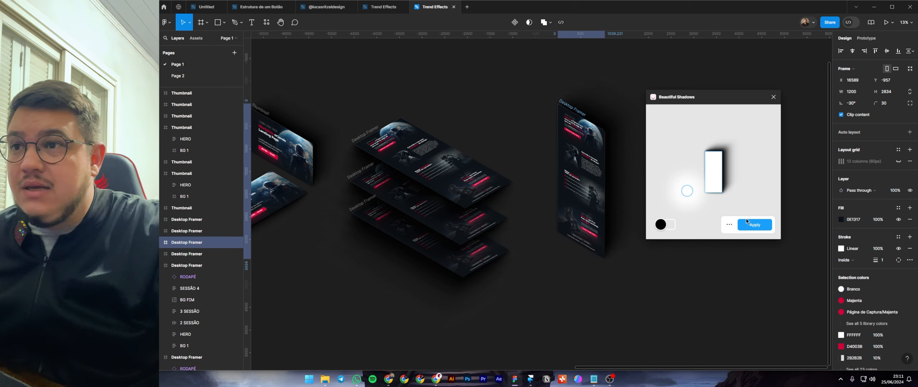
pyautogui.click(747, 222)
# Step: Move the standing page copy above the three-layer page stack to complete the composition
pyautogui.moveTo(557, 105); pyautogui.dragTo(426, 77)
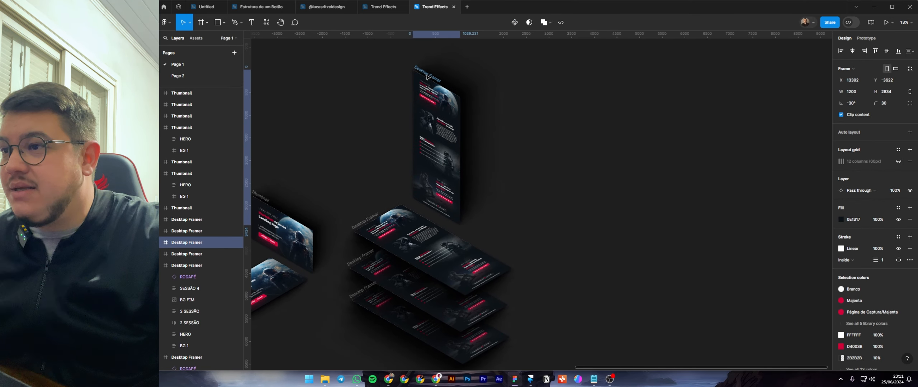
pyautogui.click(524, 149)
pyautogui.scroll(-4, 526, 152)
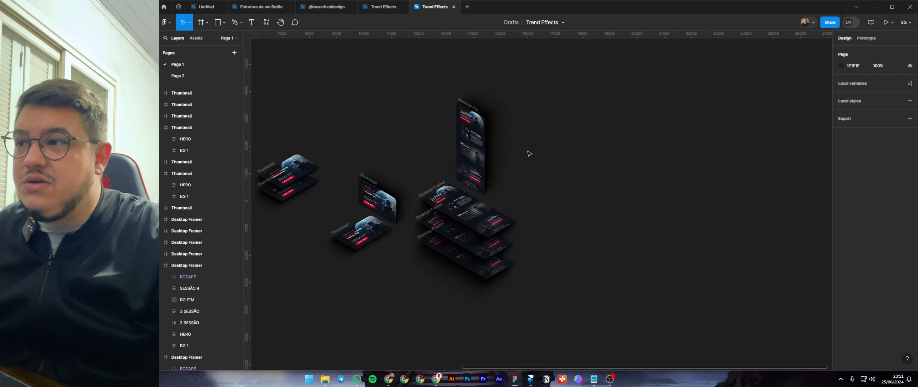
pyautogui.hscroll(-5, 610, 179)
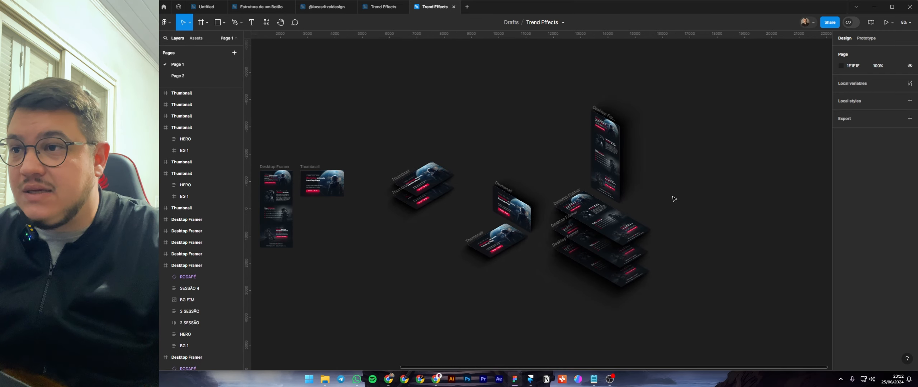